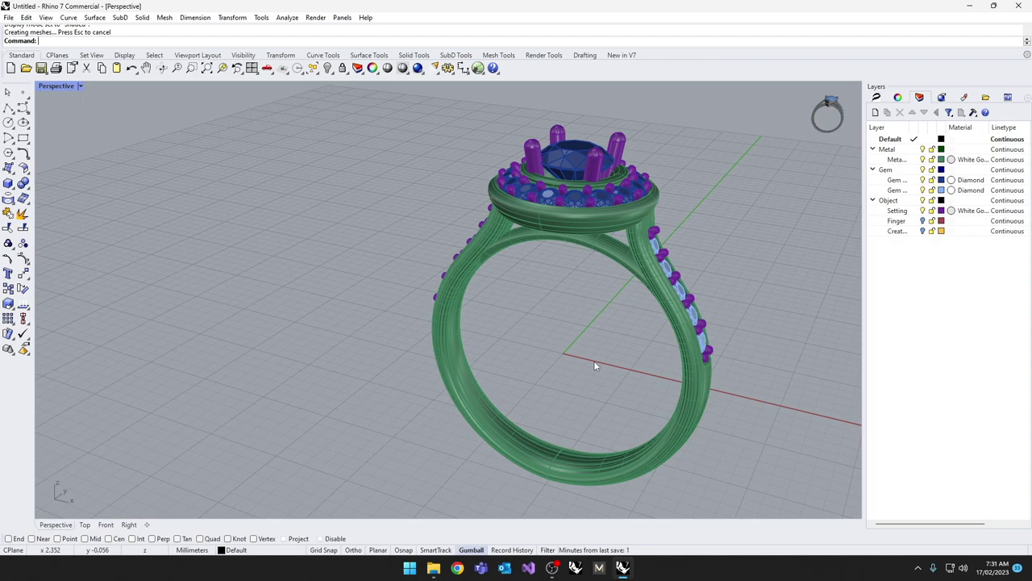
Launch PalloysConnect from the 'Palloy' command autocomplete to bring up its login form
text(PalloysMesher)
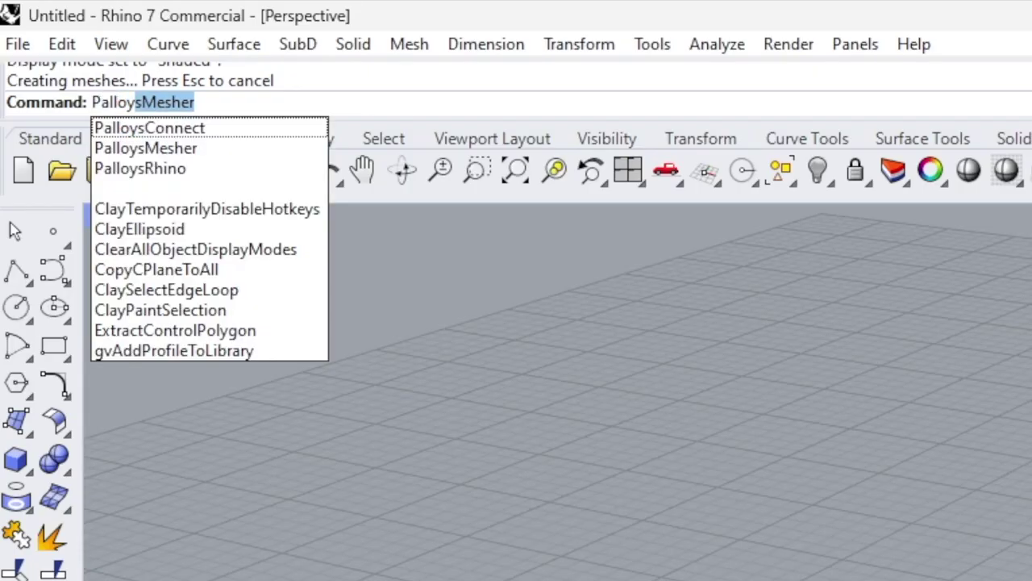
click(150, 128)
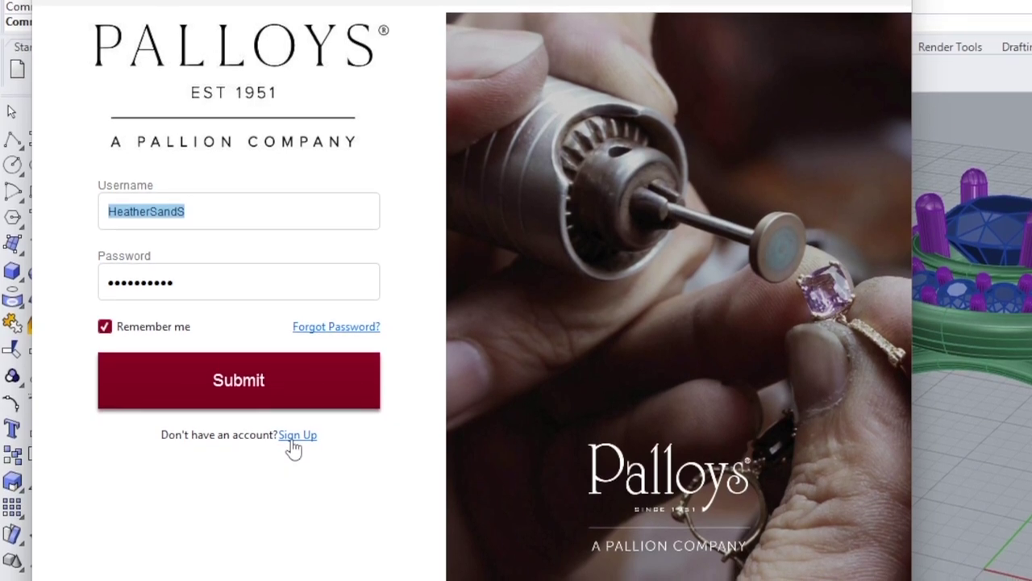
Submit the Palloys login, dock its parts window at the upper left, and orbit to a level front view
click(243, 394)
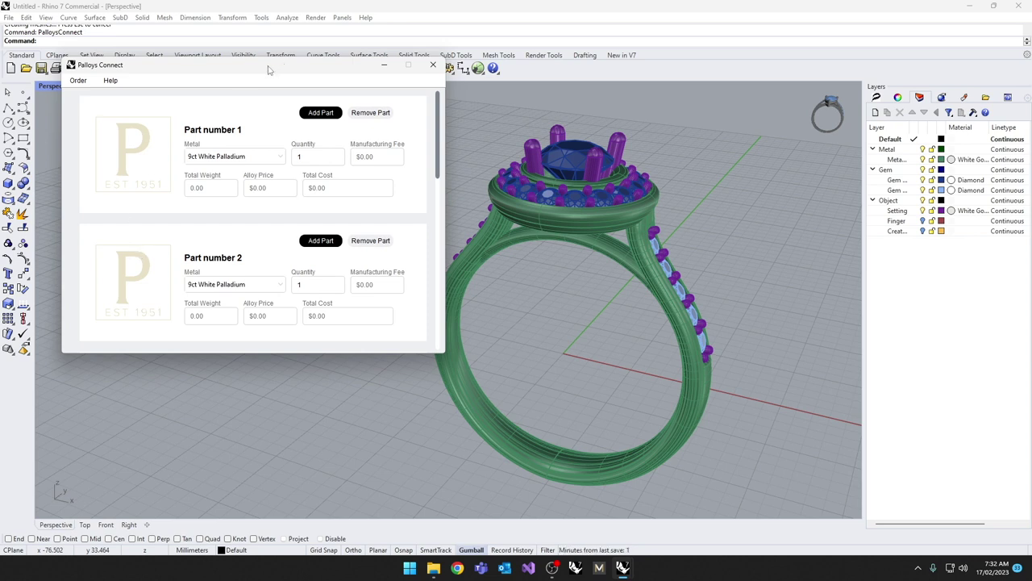
drag(269, 70, 894, 105)
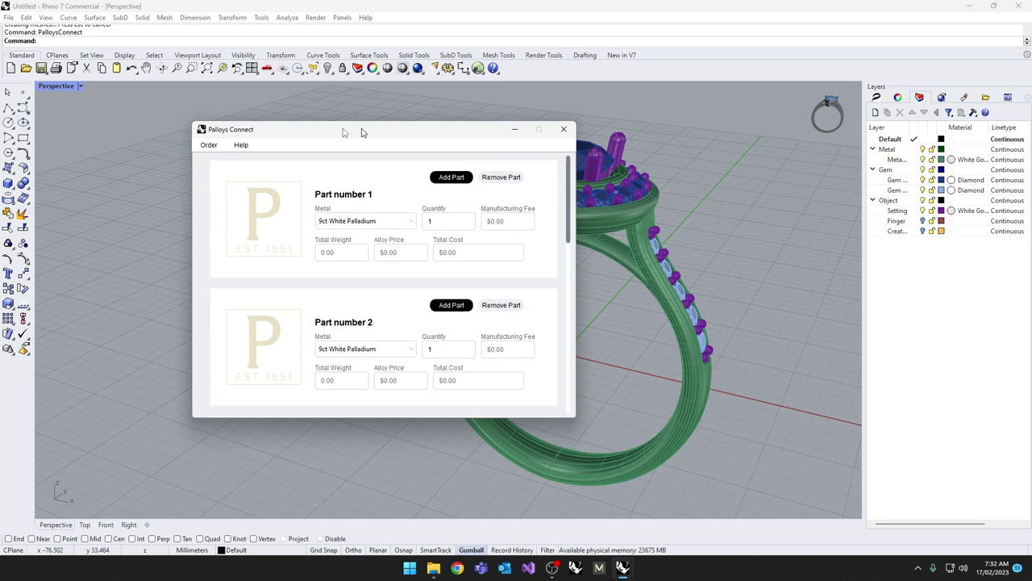
drag(364, 117, 220, 99)
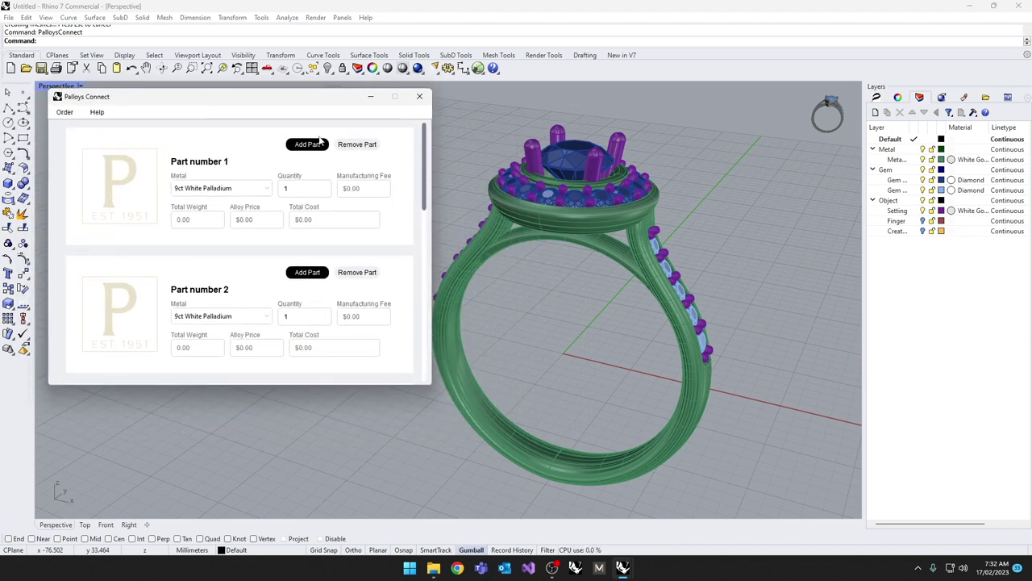
right_drag(757, 254, 471, 259)
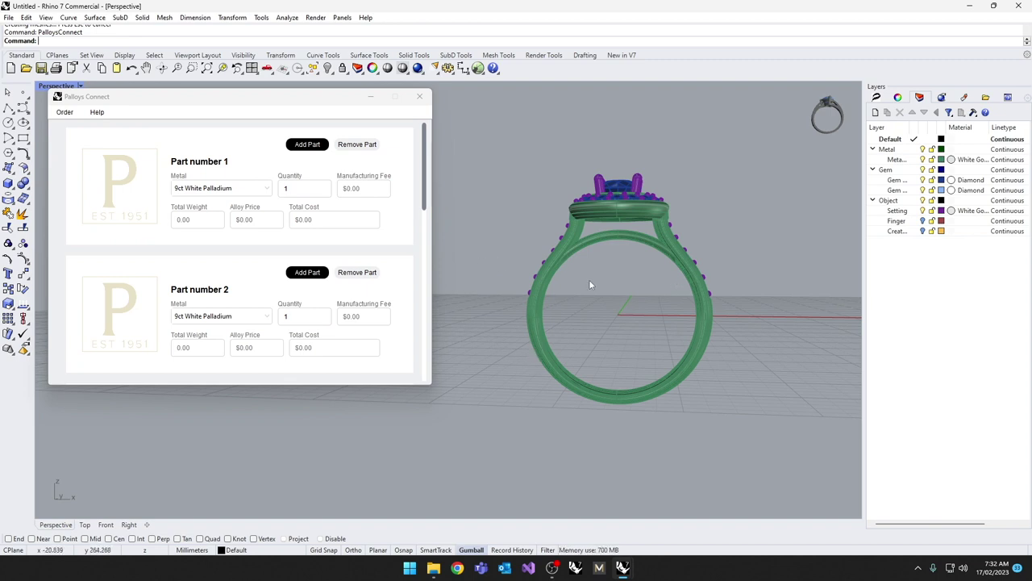
Window-select the ring head and setting, add it as Part number 1, and accept the mesher defaults ($109.81)
right_drag(591, 283, 589, 316)
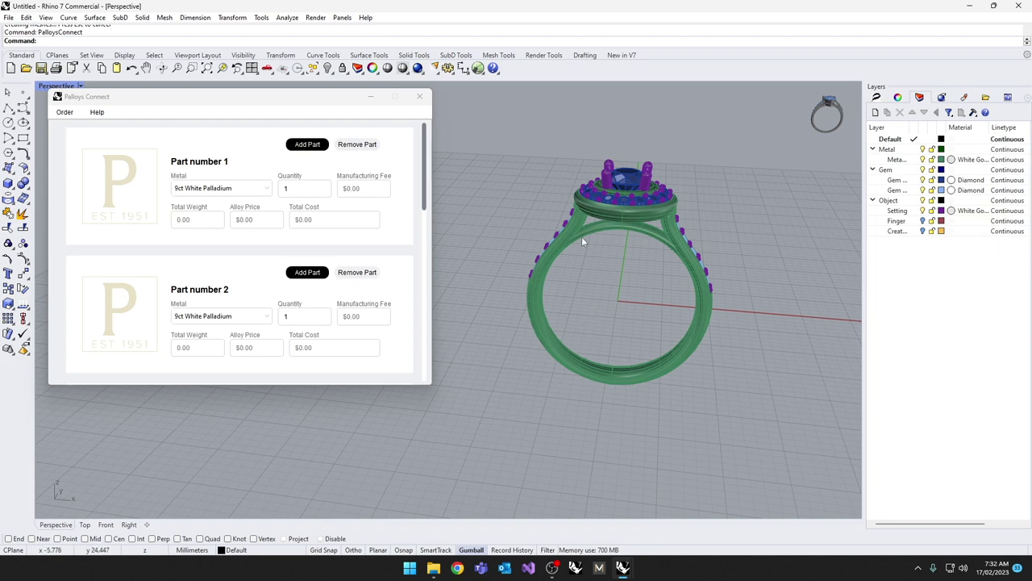
right_drag(605, 276, 624, 250)
drag(499, 131, 716, 224)
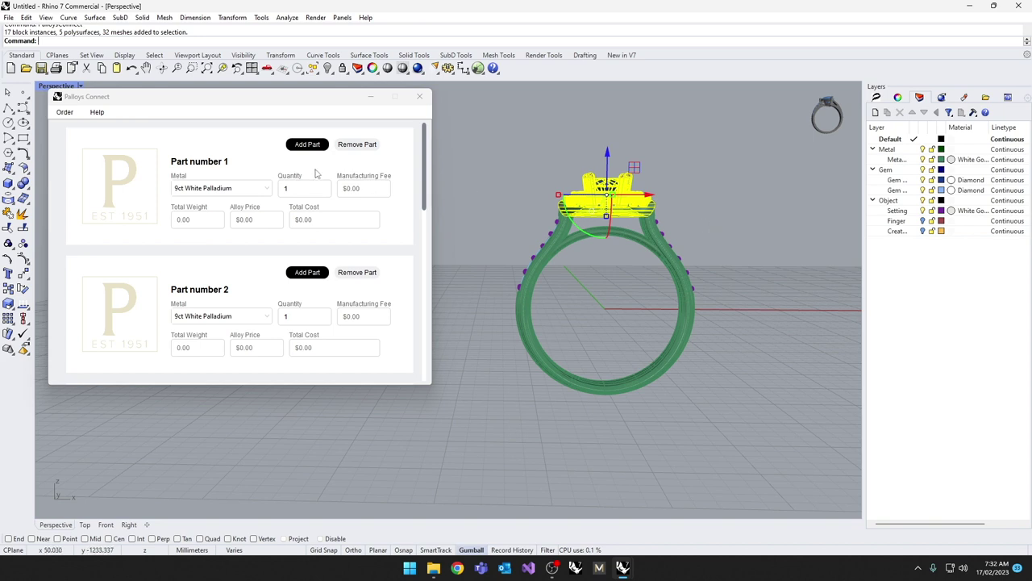
click(307, 145)
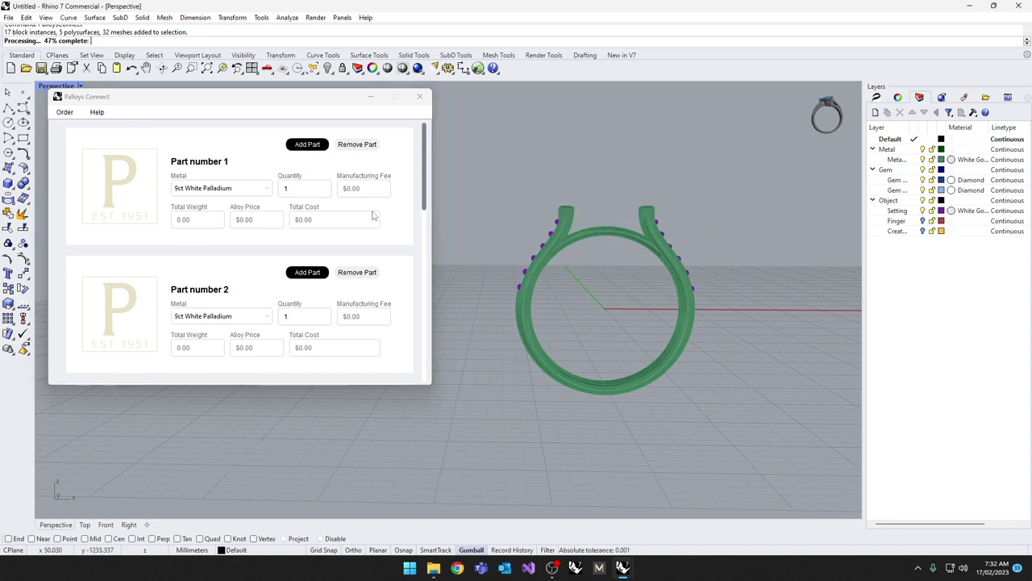
right_drag(544, 208, 722, 212)
scroll(657, 196, up, 3)
right_drag(631, 279, 661, 245)
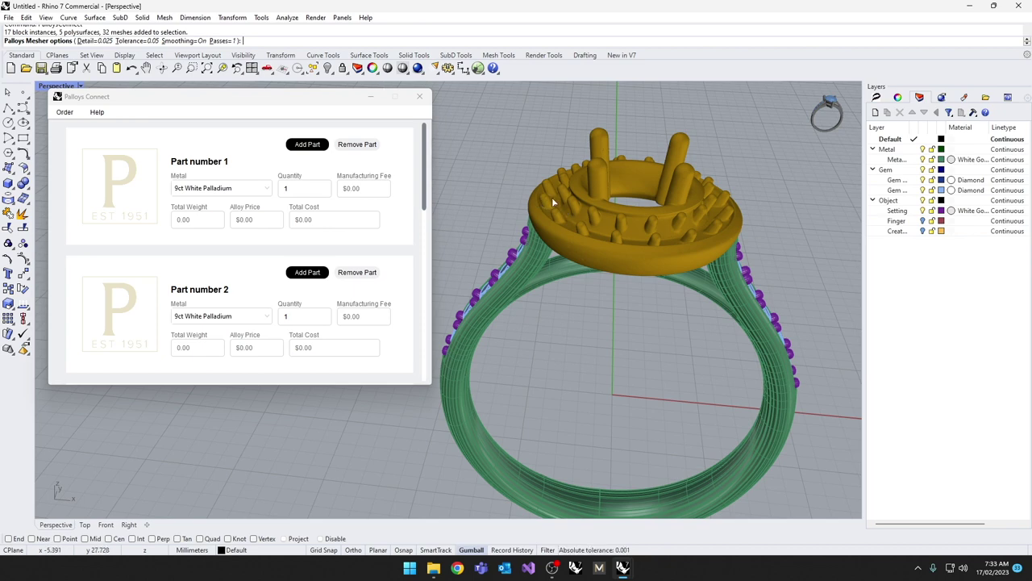
key(Return)
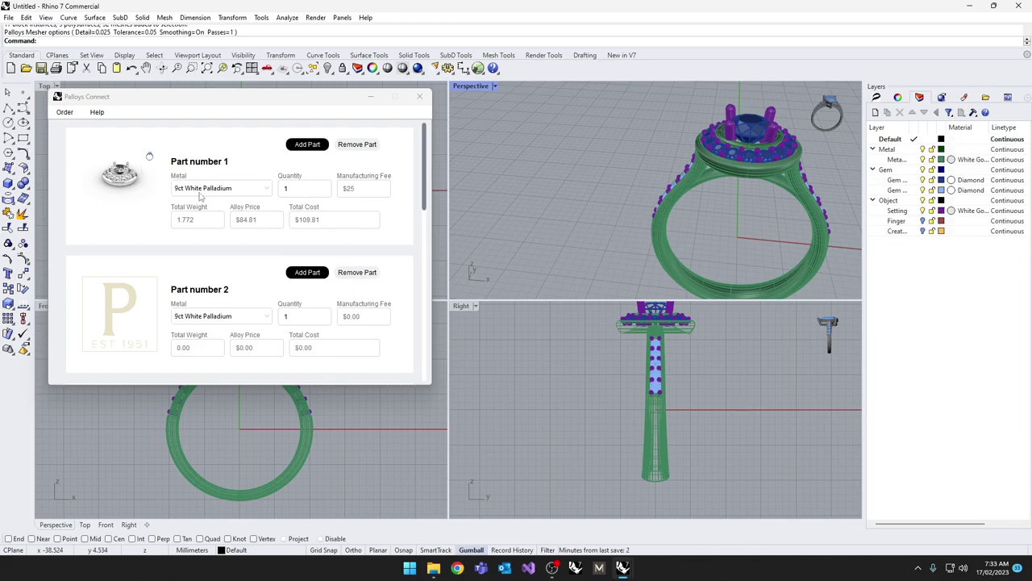
Switch Part number 1's metal from 9ct White Palladium to 18ct White Gold, totalling $218.97
click(266, 188)
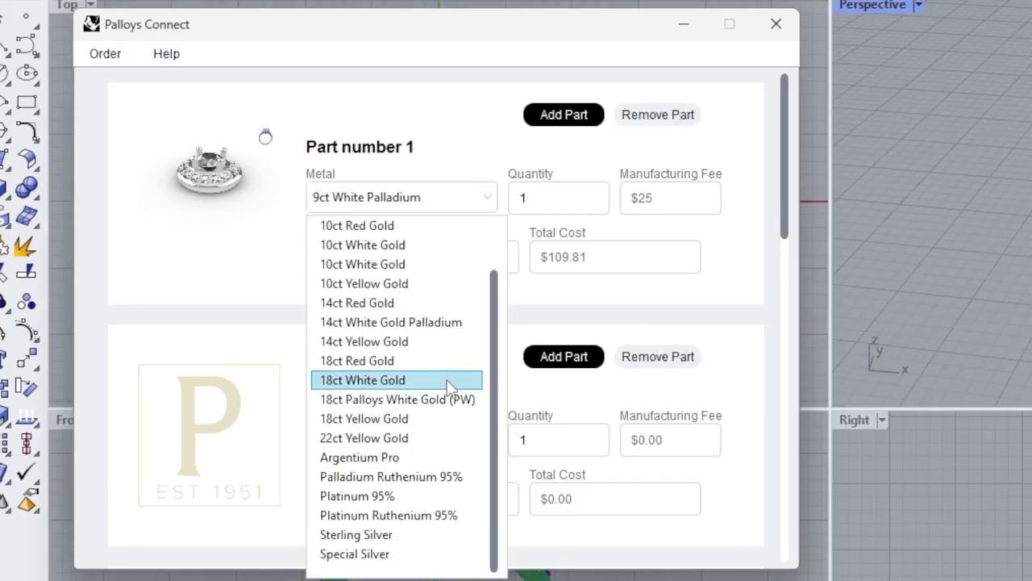
click(370, 381)
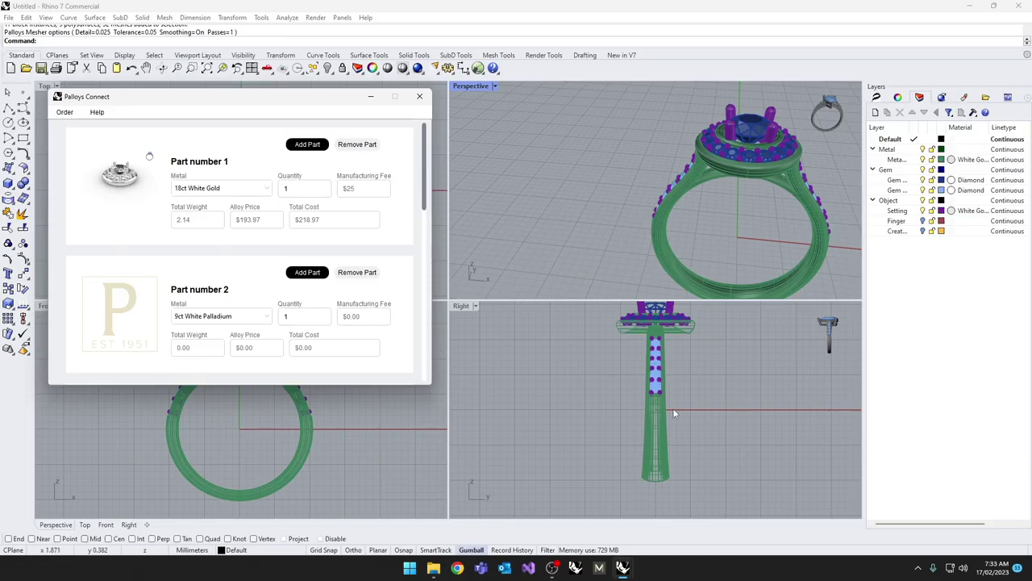
Select the shank in the Right view and add it as Part number 2 (2.83 weight, $171.69 total)
click(1031, 580)
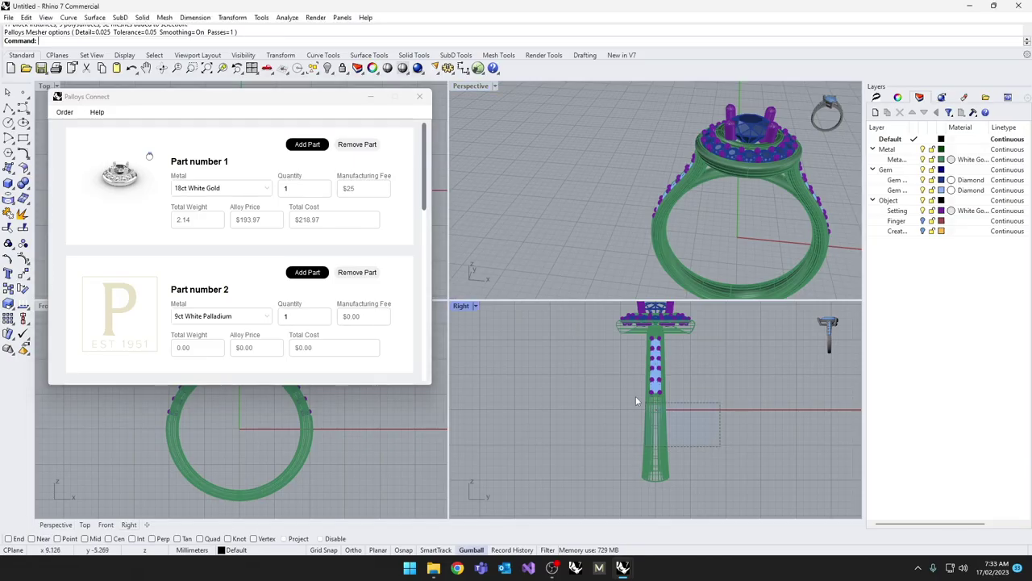
drag(595, 339, 592, 338)
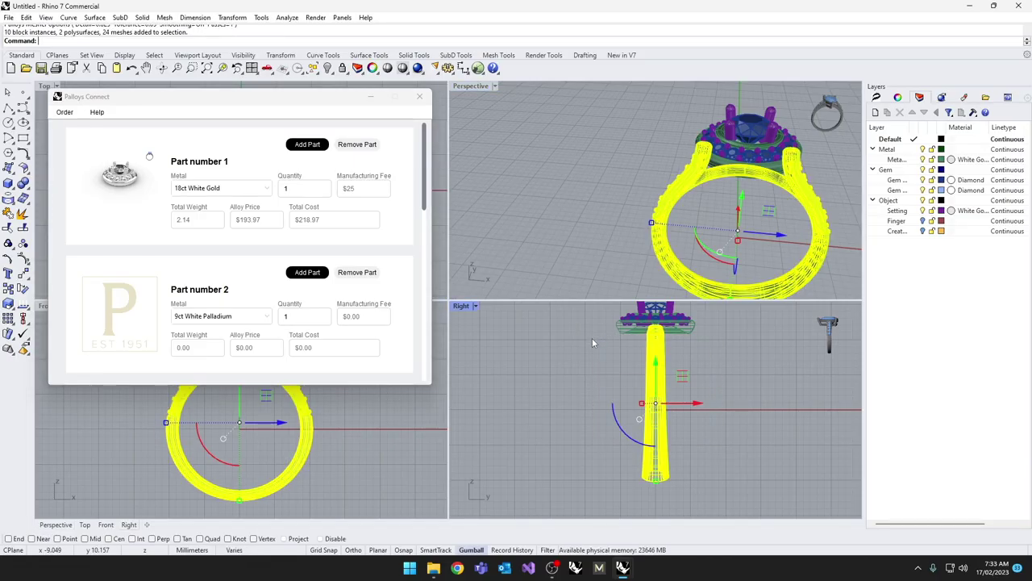
click(313, 274)
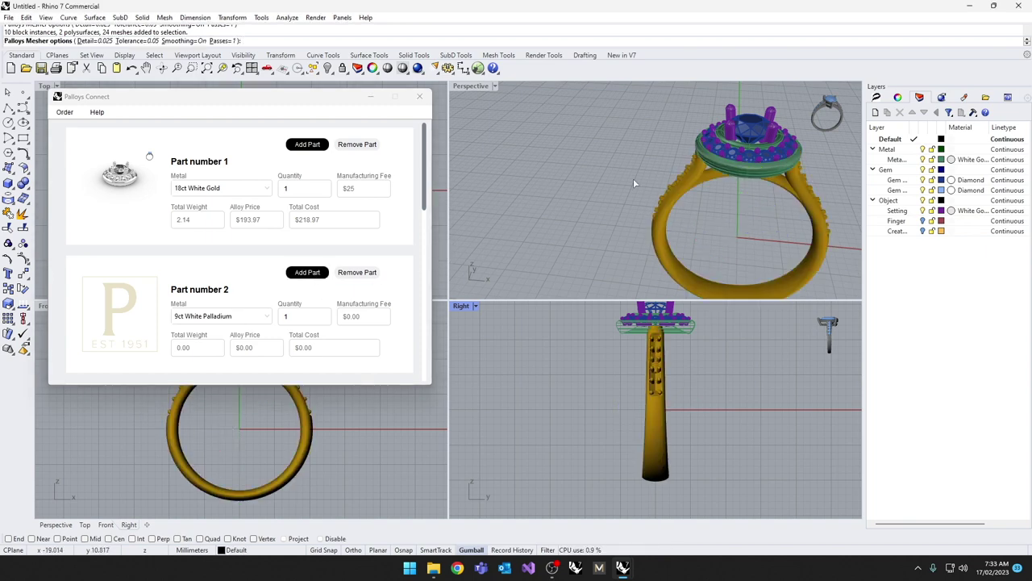
scroll(642, 187, up, 6)
scroll(644, 190, down, 6)
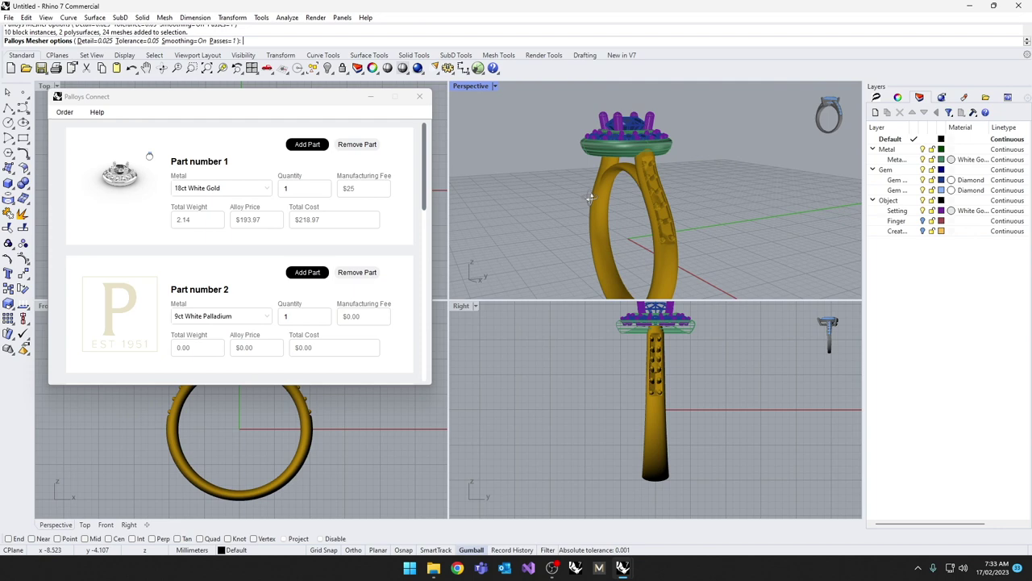
right_drag(649, 201, 672, 238)
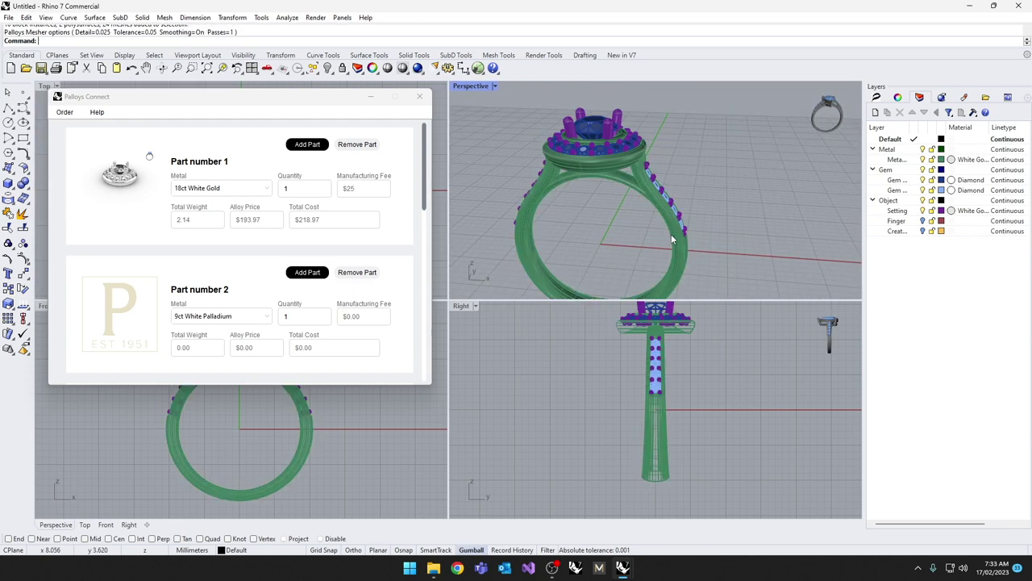
Pick 18ct Yellow Gold as Part number 2's metal, raising its total to $315.21
click(268, 320)
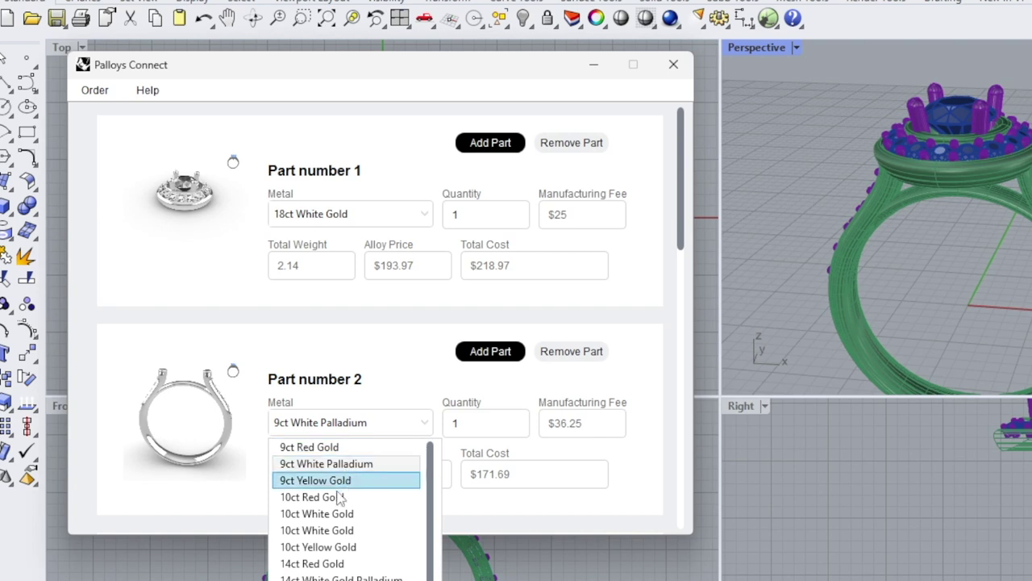
scroll(333, 536, down, 1)
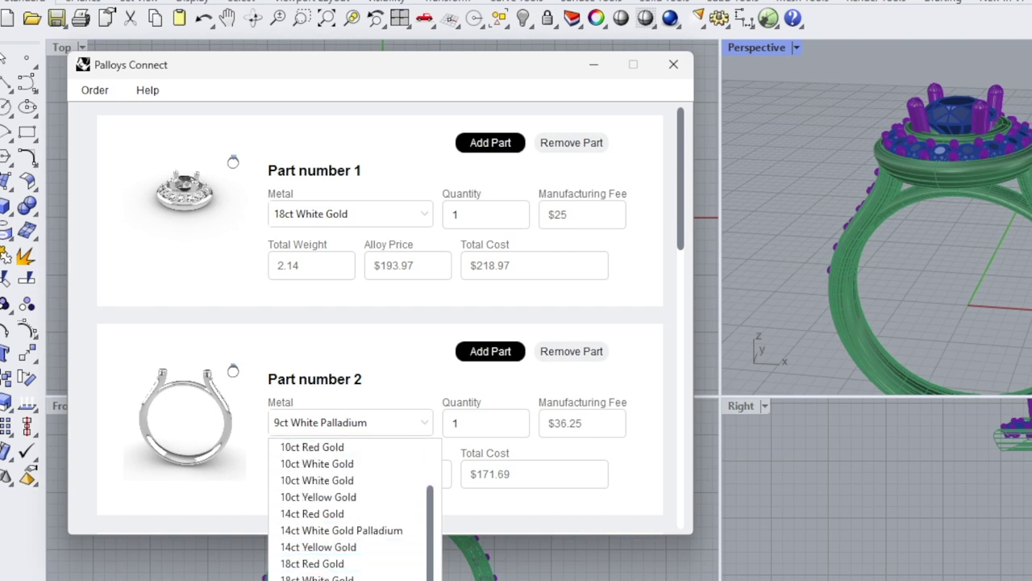
click(323, 579)
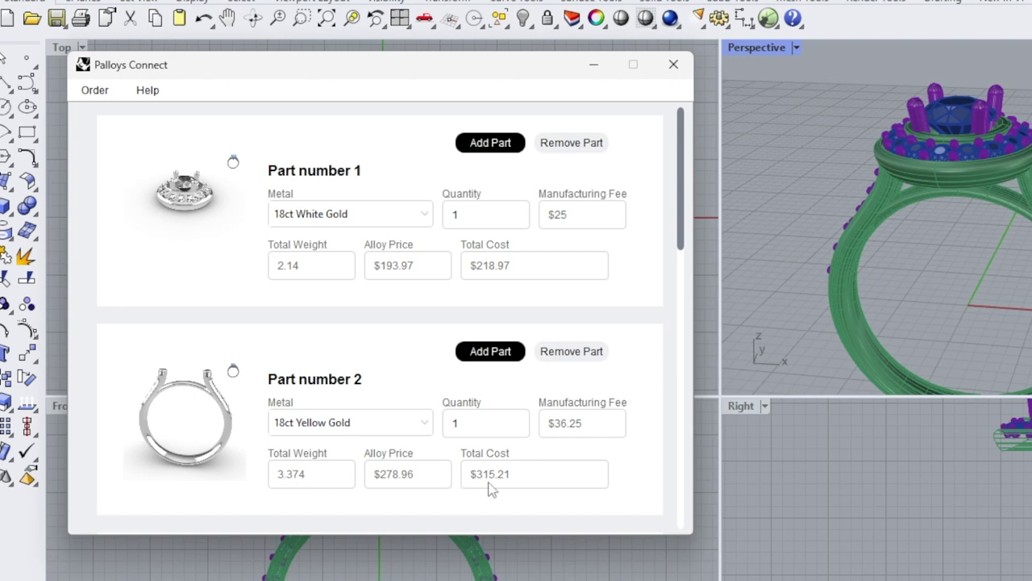
Open Order > Order Summary to show the $534.18 AUD quotation for both parts
click(95, 91)
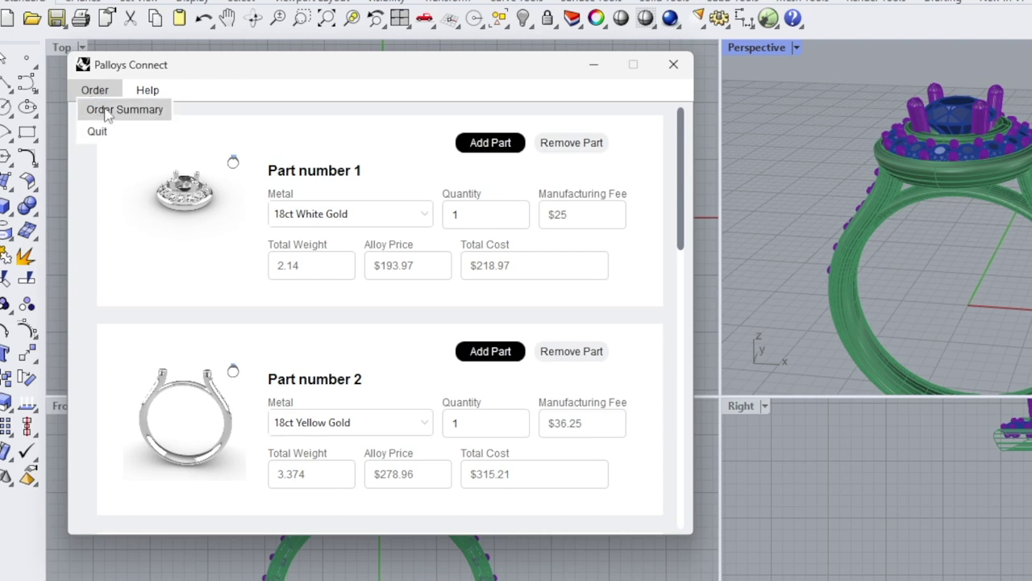
drag(681, 182, 695, 149)
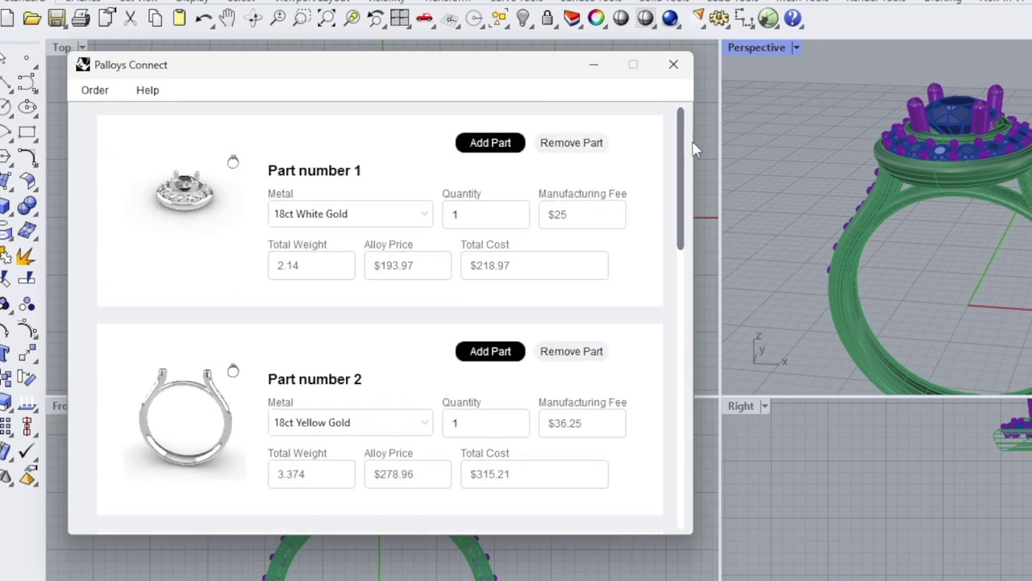
click(98, 91)
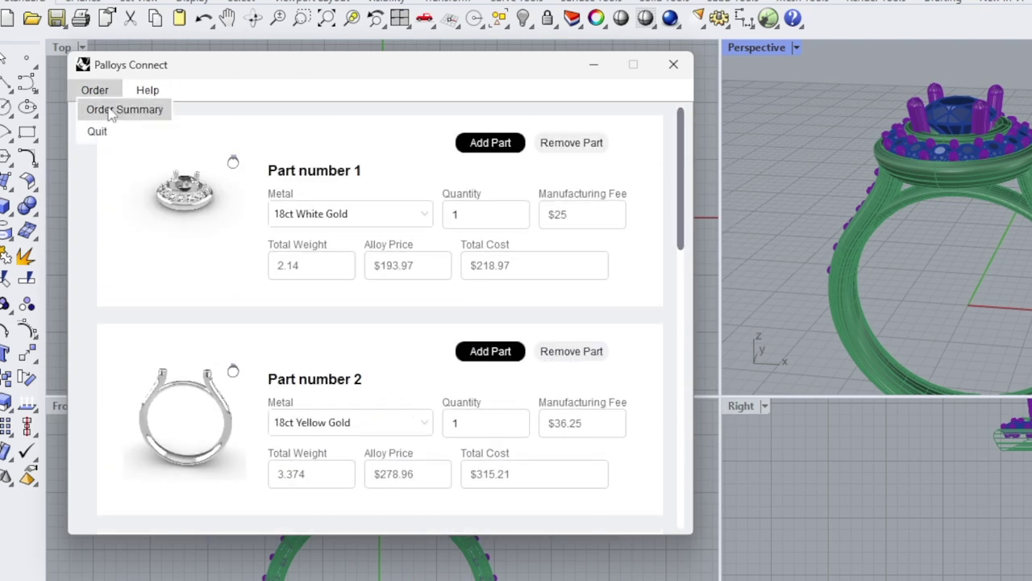
click(113, 110)
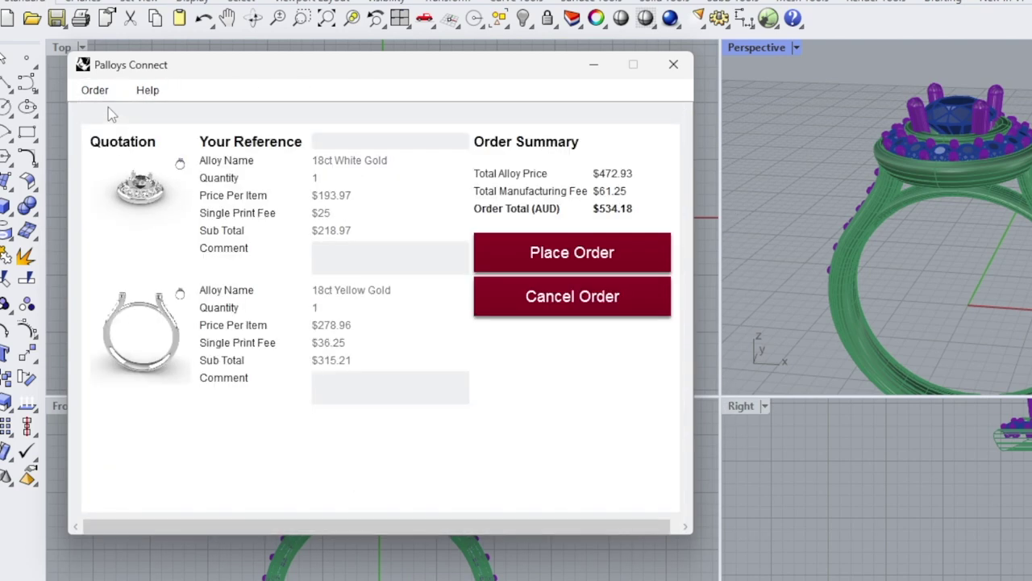
Enter the customer reference, then comment 'No Desprue' on the head and 'No Sandblast' on the shank
click(325, 141)
text(Mrs Jones BC123)
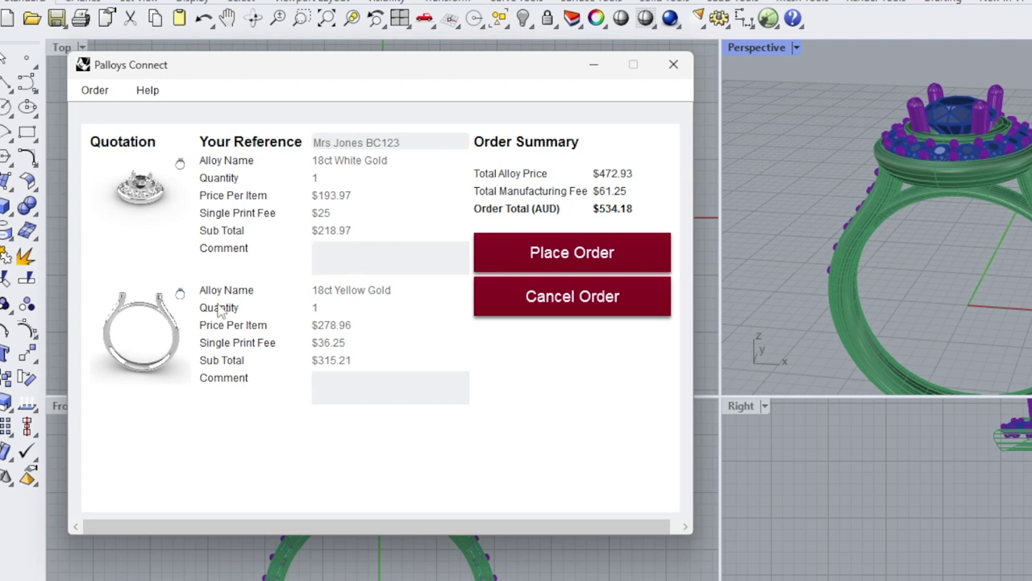
click(331, 255)
text(No Desprue)
click(346, 388)
text(N)
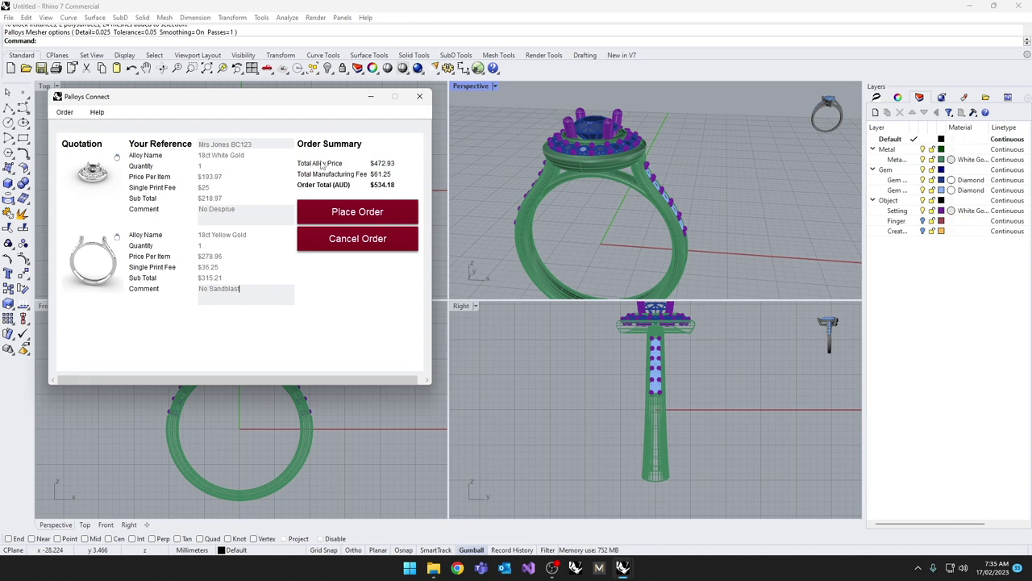
Place and confirm the order, then copy the returned order number and dismiss the Copied! notice
click(345, 216)
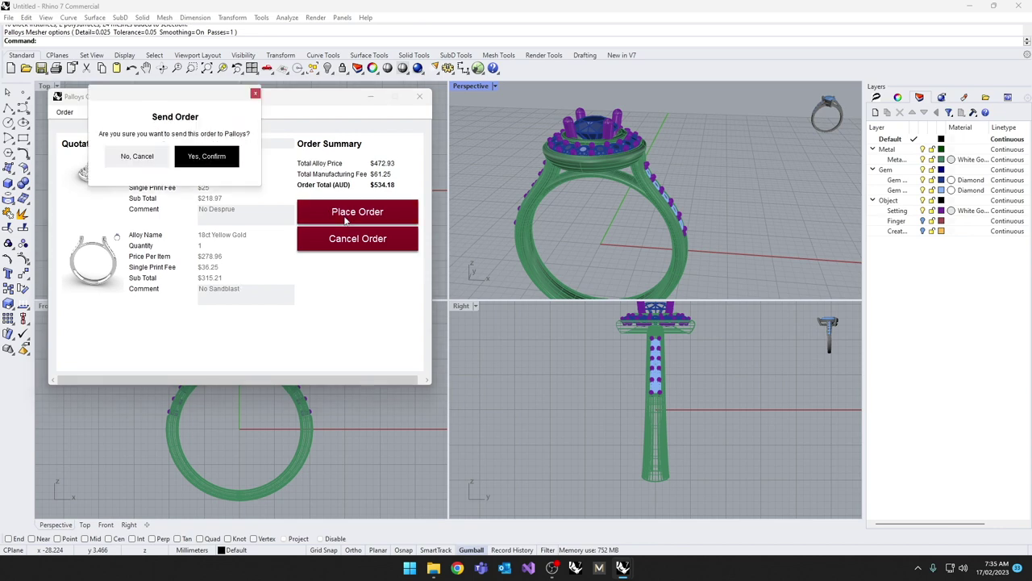
click(212, 158)
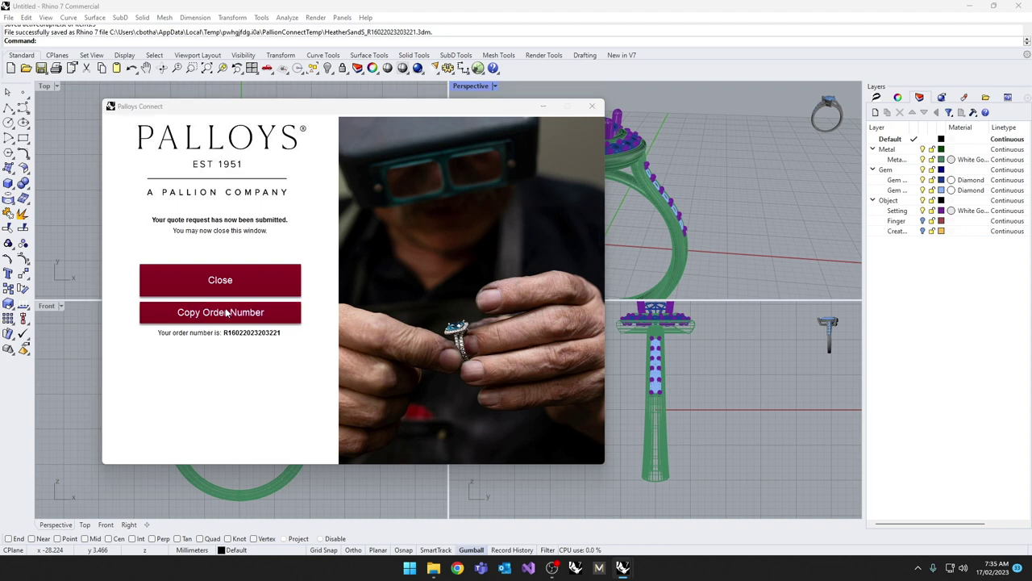
click(545, 311)
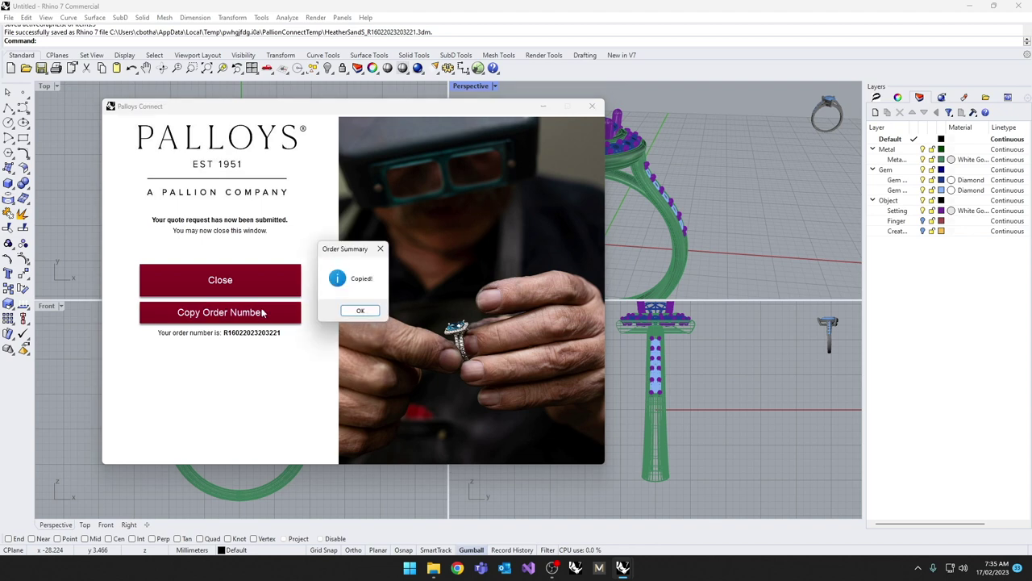
click(360, 311)
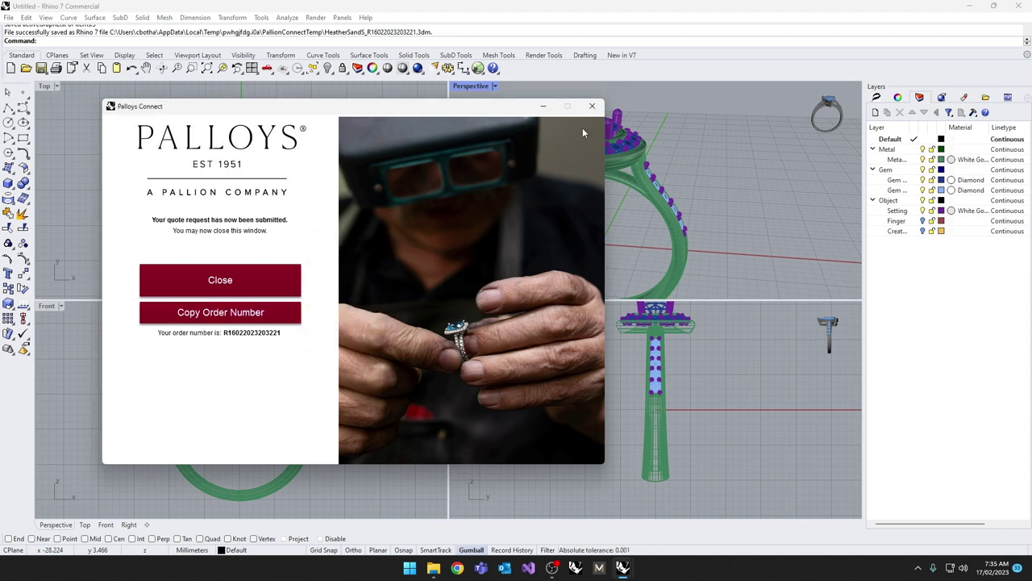